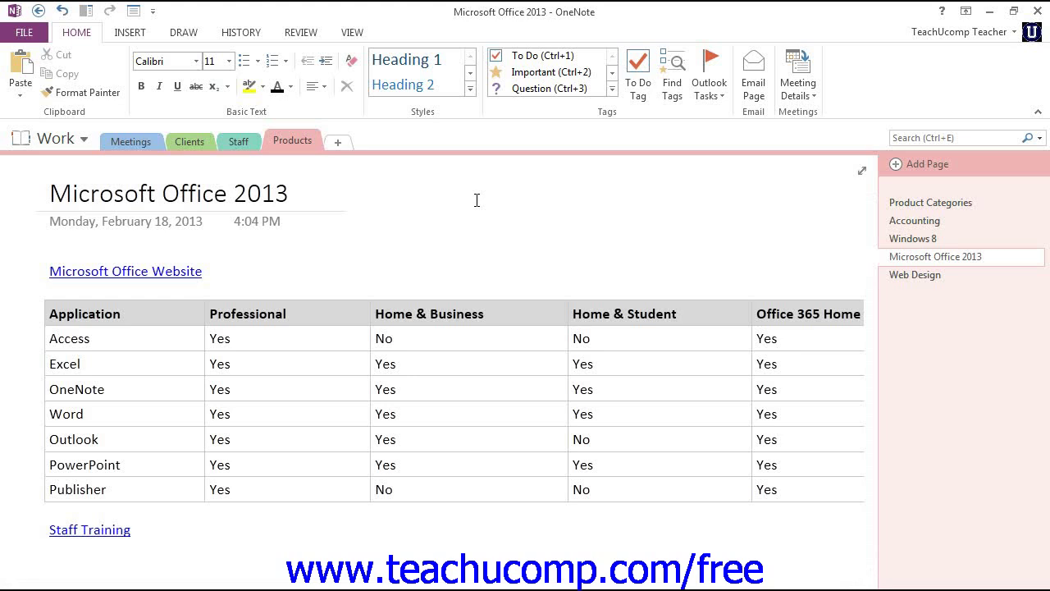
Go to the Meetings section and select the 'Research options to USPS' line.
{"action": "left_click", "coordinate": [476, 201]}
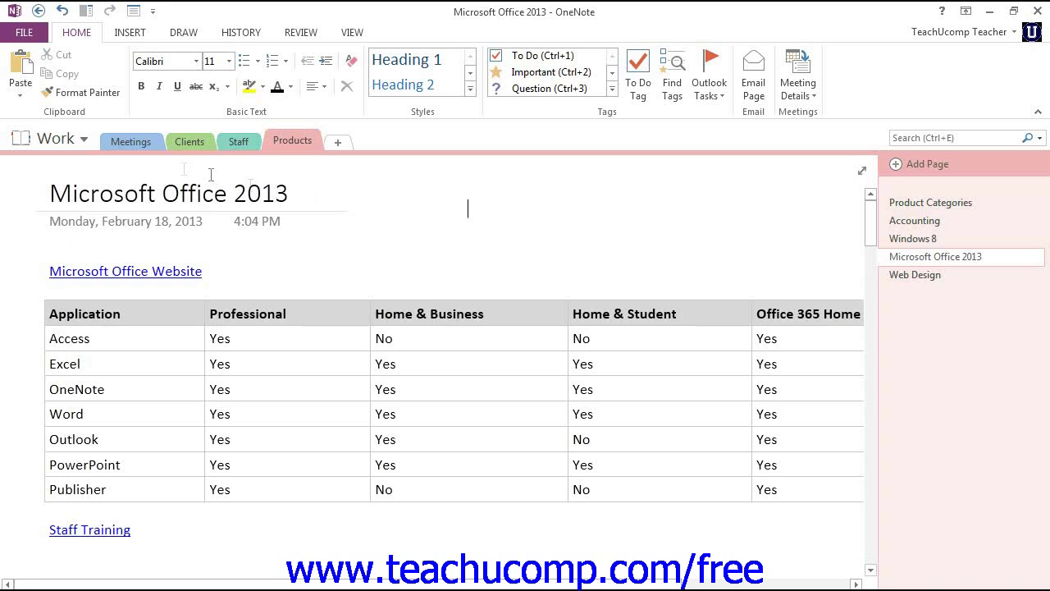
{"action": "left_click", "coordinate": [132, 142]}
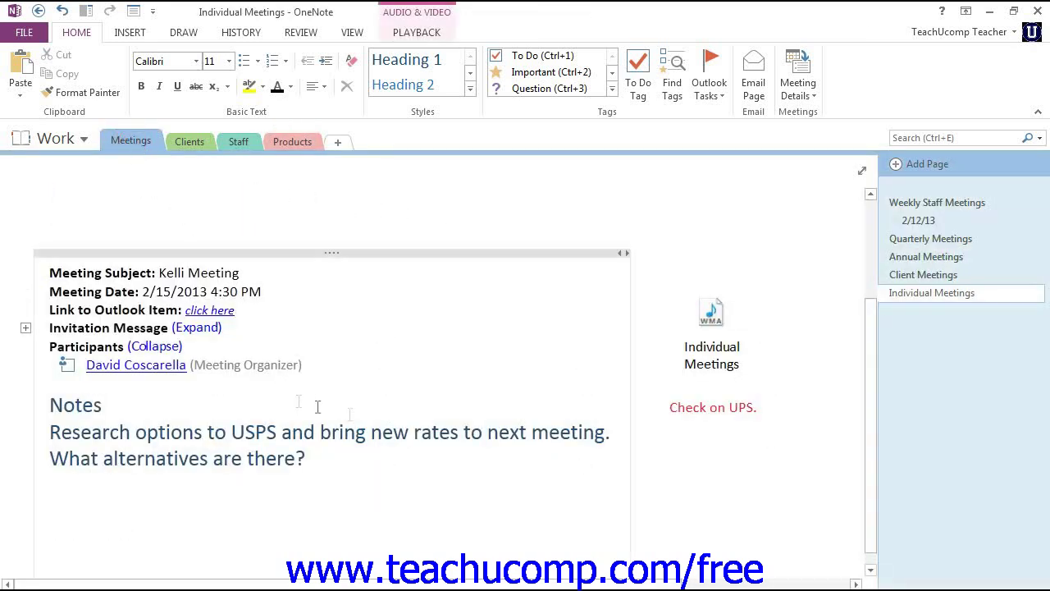
{"action": "left_click_drag", "start_coordinate": [615, 432], "coordinate": [48, 441]}
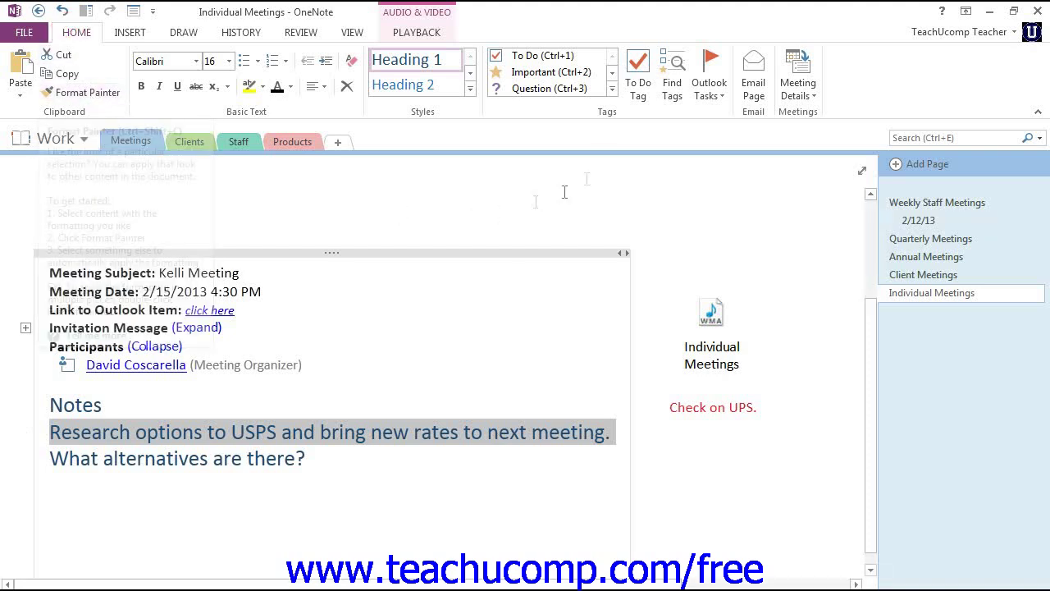
Tag the 'Research options to USPS' line as a To Do item.
{"action": "left_click", "coordinate": [612, 75]}
{"action": "left_click", "coordinate": [612, 76]}
{"action": "left_click", "coordinate": [612, 75]}
{"action": "left_click", "coordinate": [612, 75]}
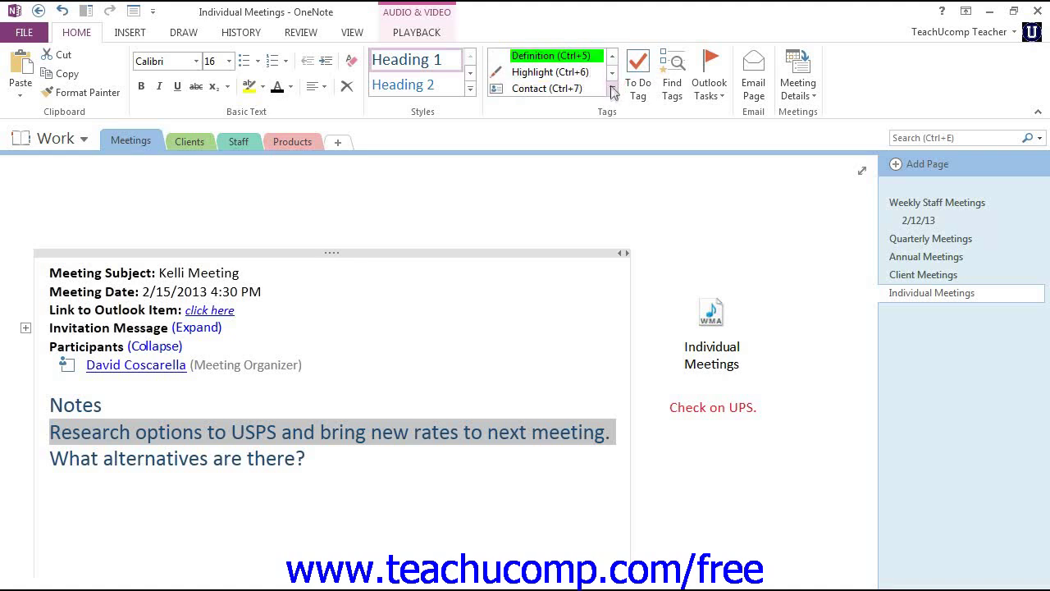
{"action": "left_click", "coordinate": [612, 90]}
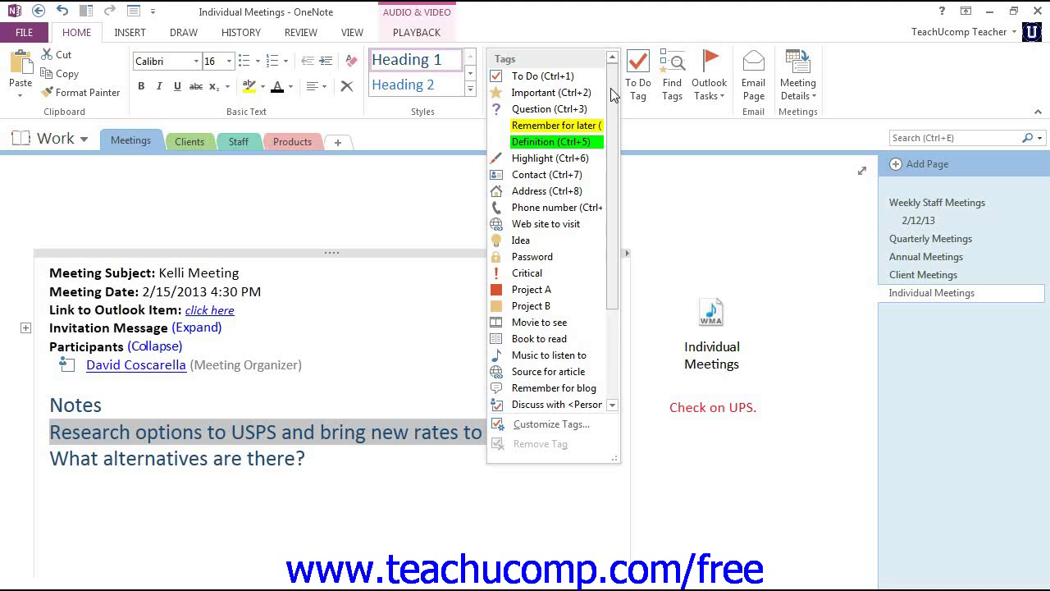
{"action": "left_click", "coordinate": [530, 77]}
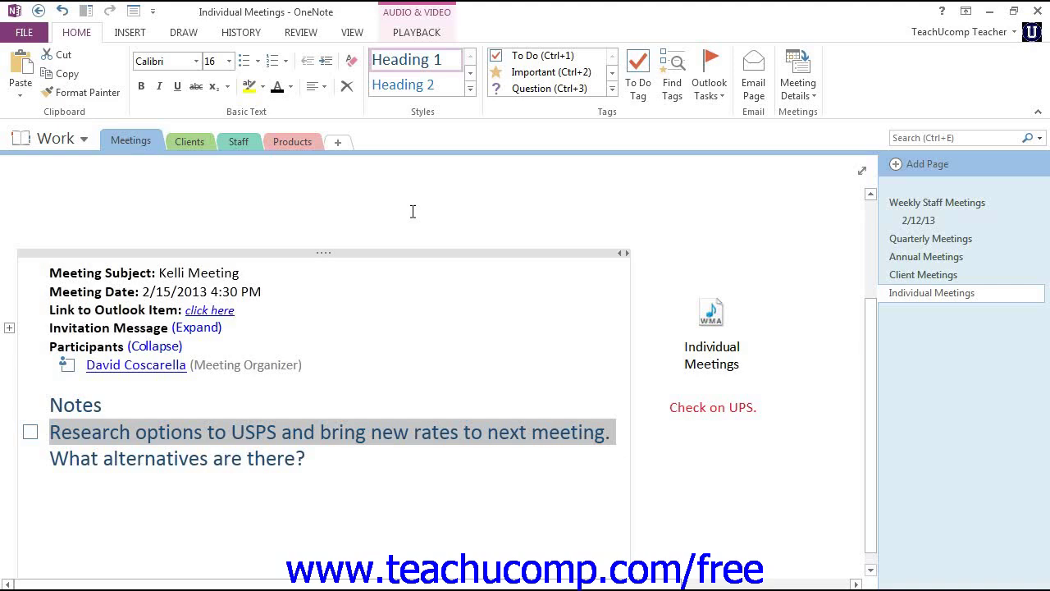
Open the Tags Summary pane with Find Tags to list all tagged notes.
{"action": "left_click", "coordinate": [672, 85]}
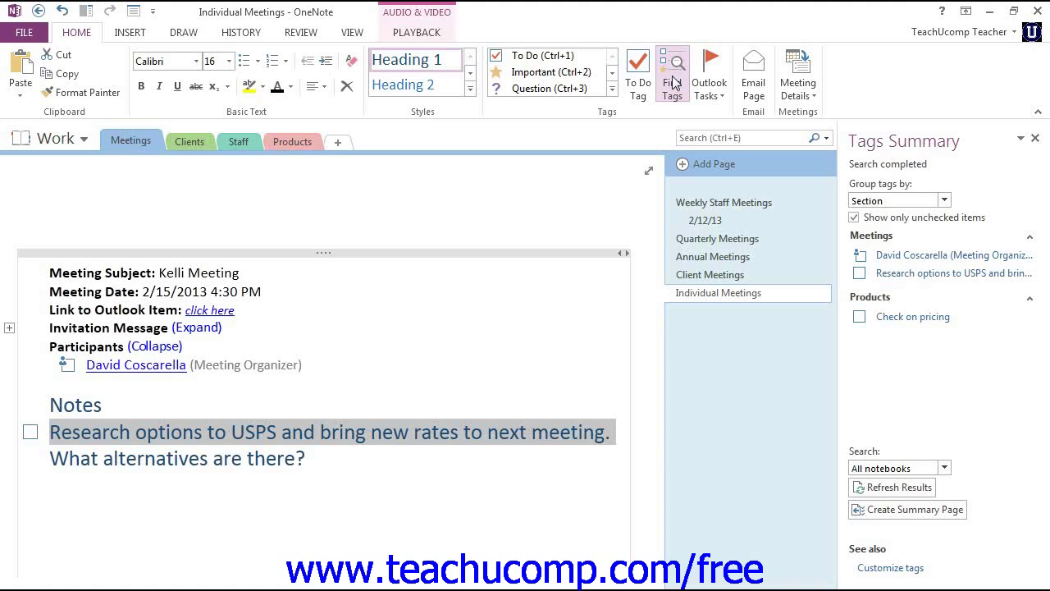
{"action": "left_click", "coordinate": [945, 201]}
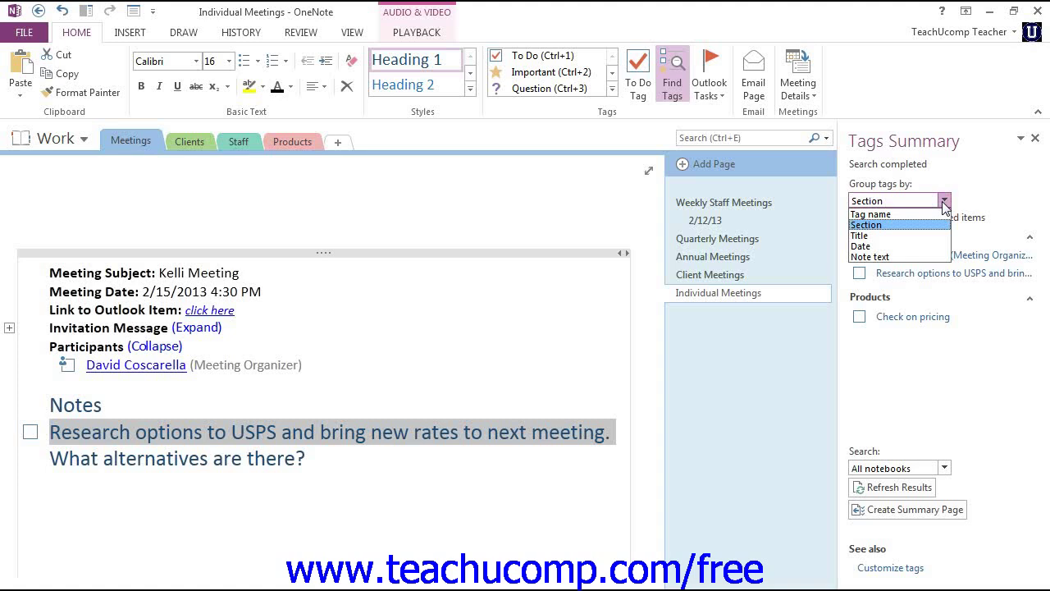
{"action": "left_click", "coordinate": [983, 201]}
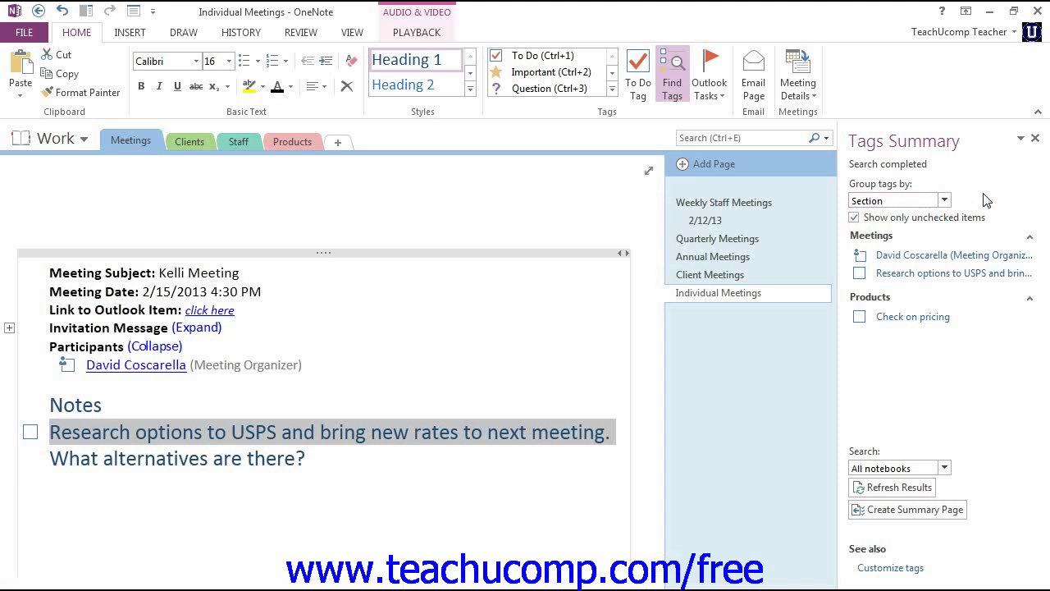
{"action": "left_click", "coordinate": [855, 218]}
{"action": "left_click", "coordinate": [944, 468]}
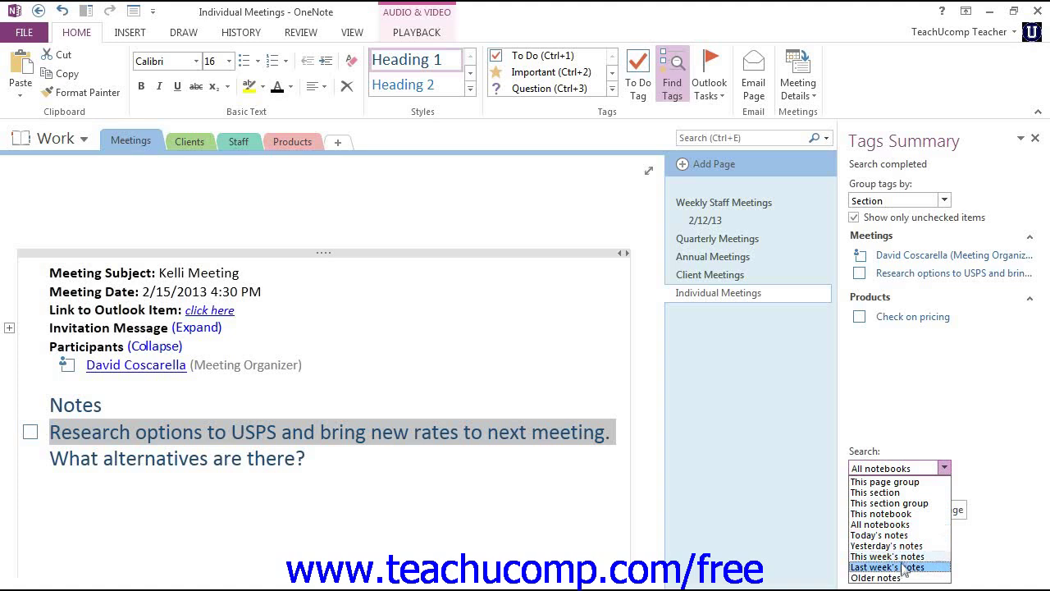
{"action": "left_click", "coordinate": [887, 526]}
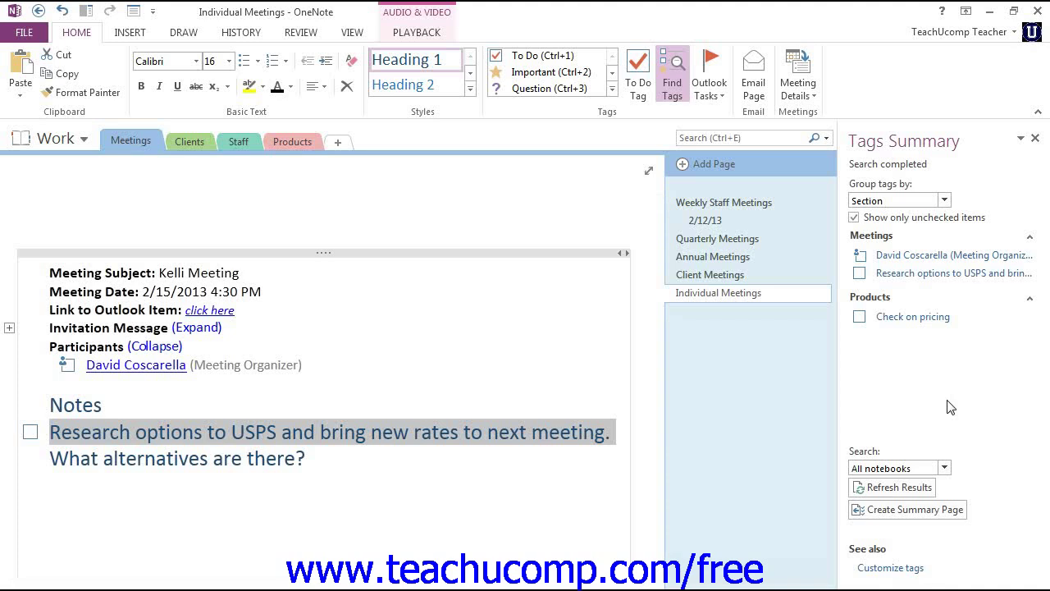
Jump to 'Check on pricing' on the Microsoft Office 2013 page and check it off.
{"action": "left_click", "coordinate": [897, 318]}
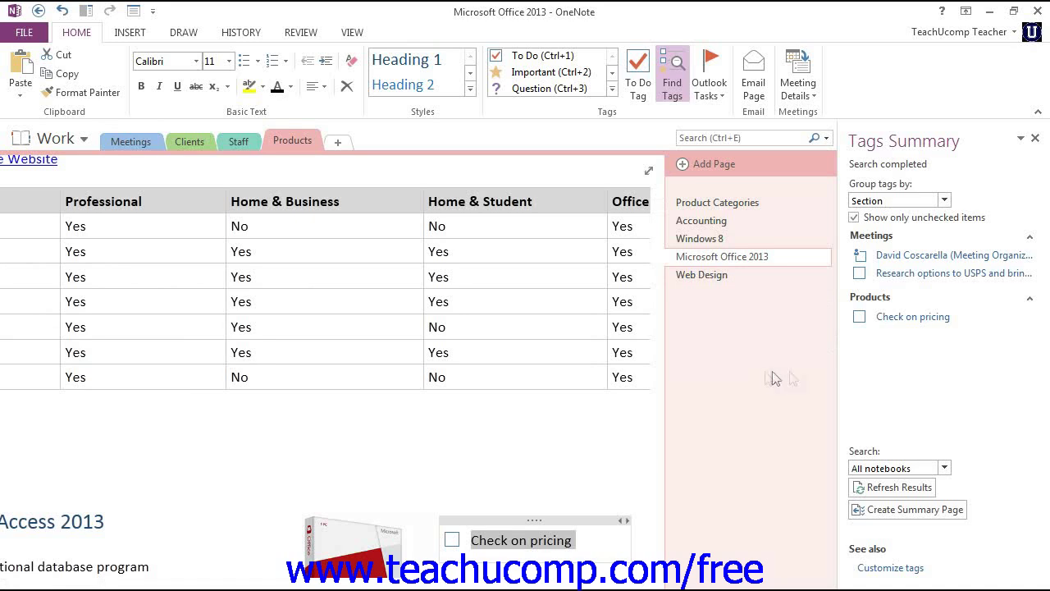
{"action": "left_click", "coordinate": [886, 488]}
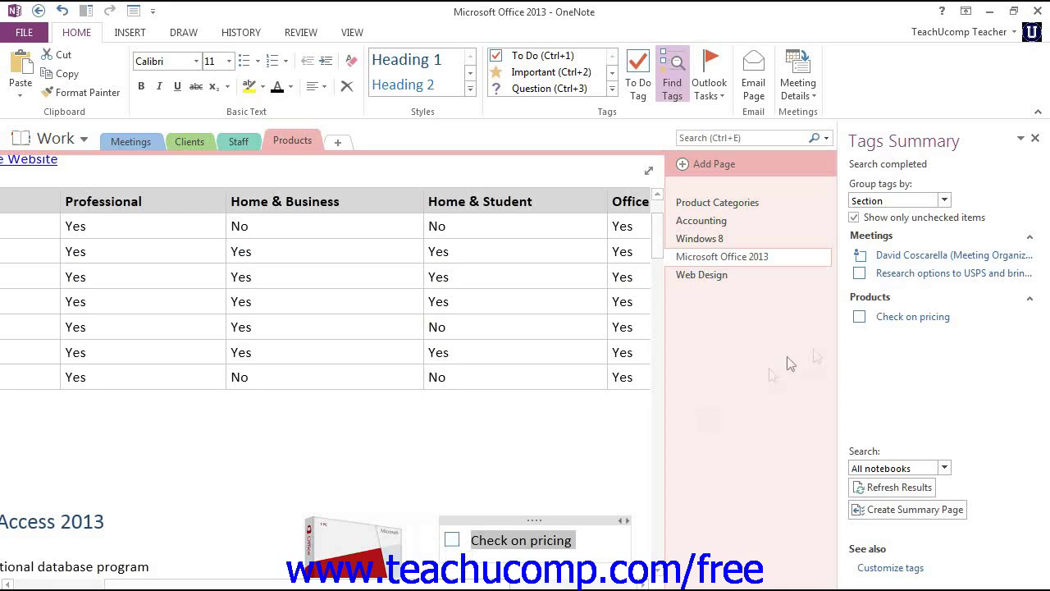
{"action": "left_click", "coordinate": [860, 316]}
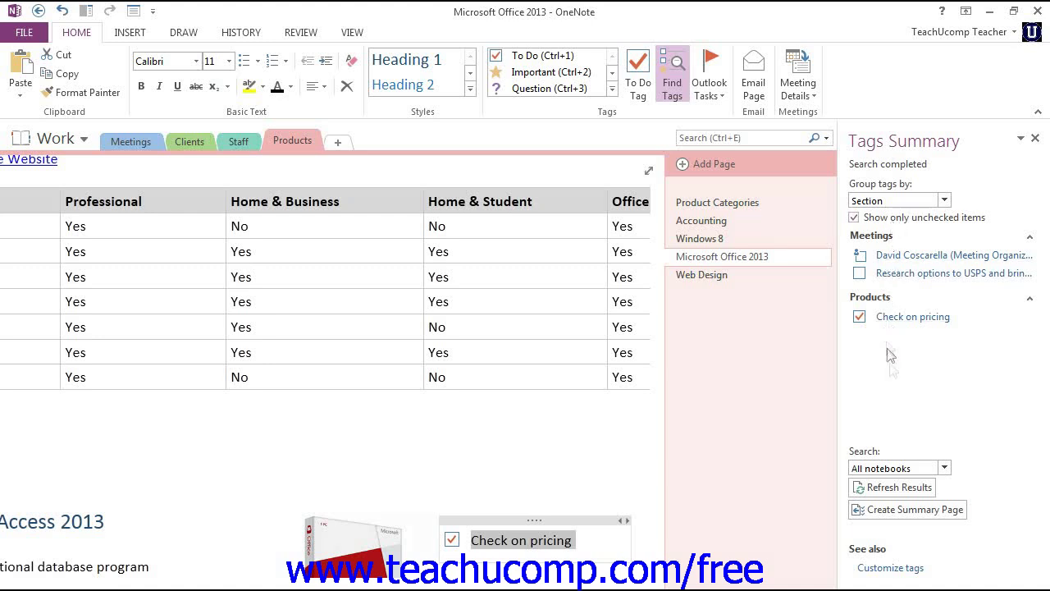
Refresh the Tags Summary results, then create a summary page.
{"action": "left_click", "coordinate": [894, 488]}
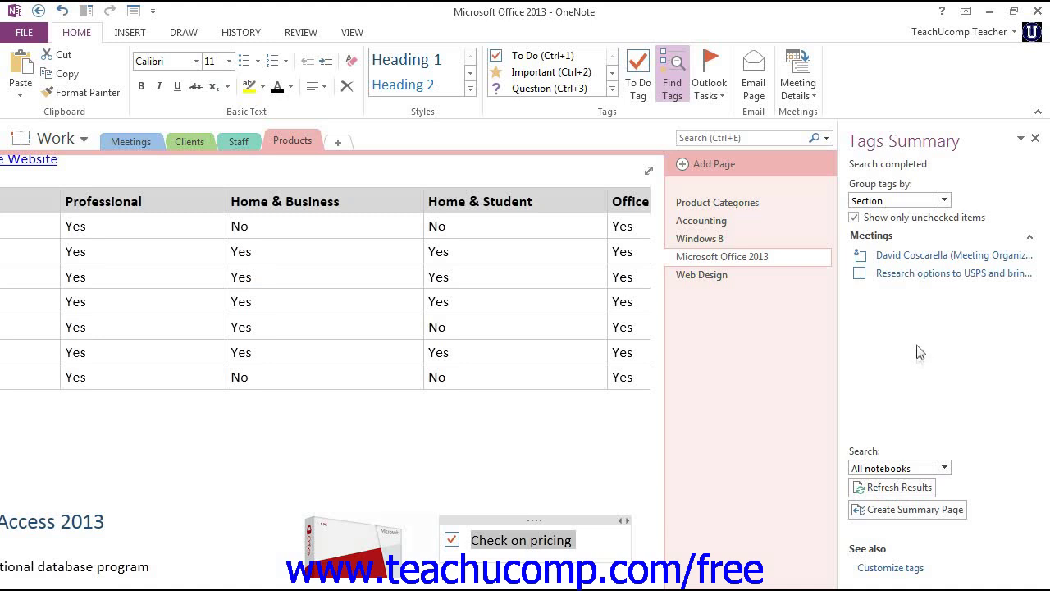
{"action": "left_click", "coordinate": [919, 517]}
Return to Meetings and remove the To Do tag from the Research options line.
{"action": "left_click", "coordinate": [131, 144]}
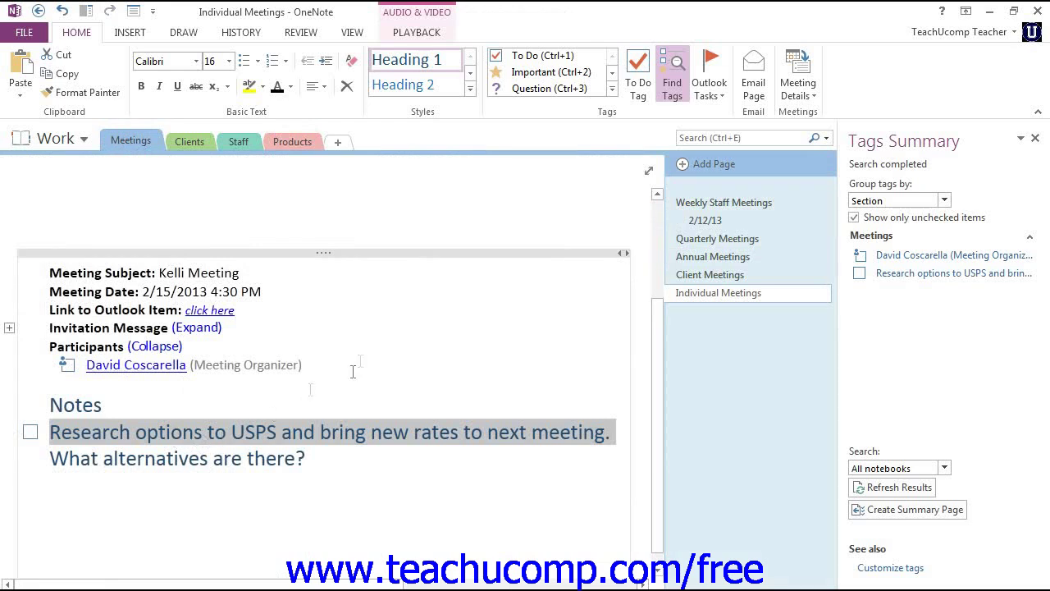
{"action": "left_click", "coordinate": [612, 89]}
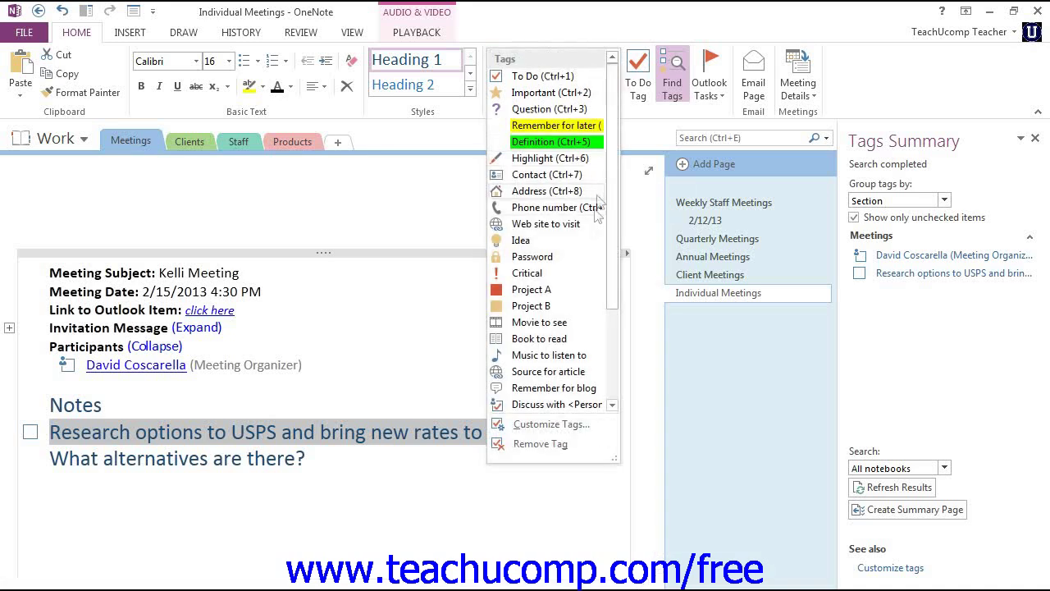
{"action": "left_click", "coordinate": [530, 451]}
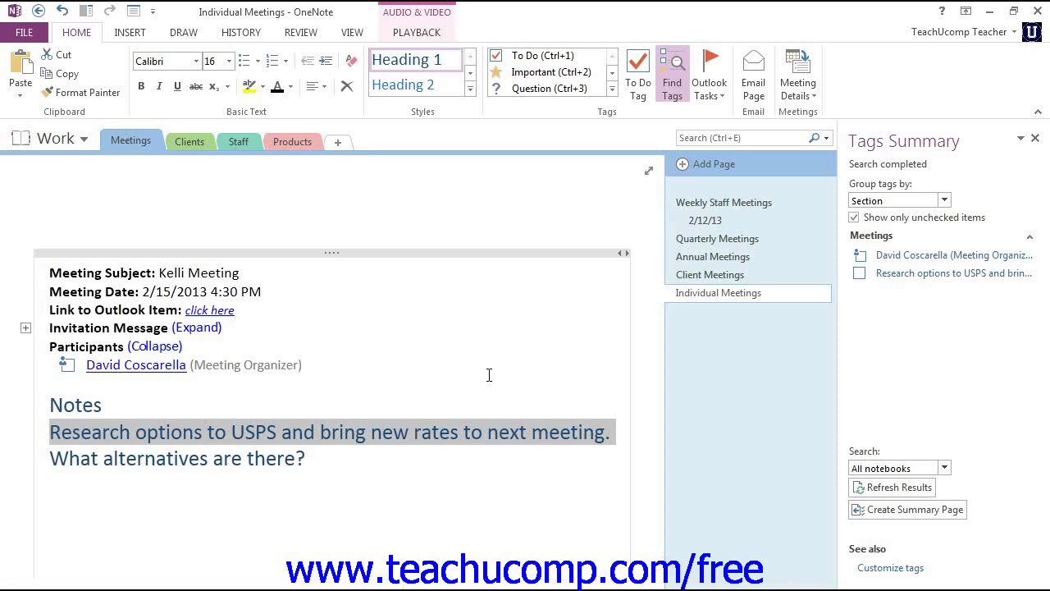
{"action": "left_click", "coordinate": [612, 90]}
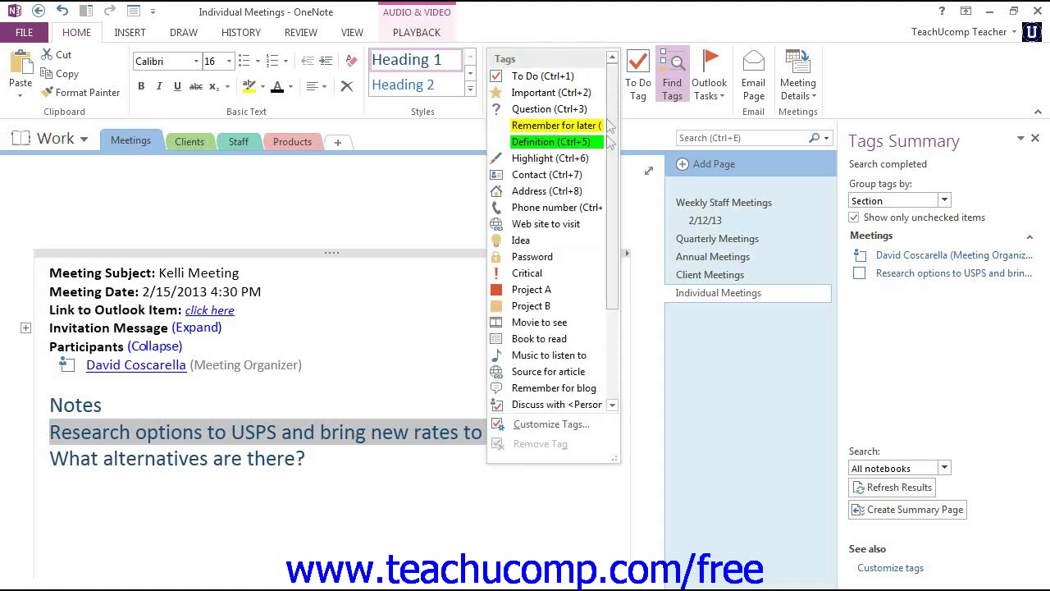
Open the Customize Tags dialog from the Tags gallery.
{"action": "left_click", "coordinate": [545, 426]}
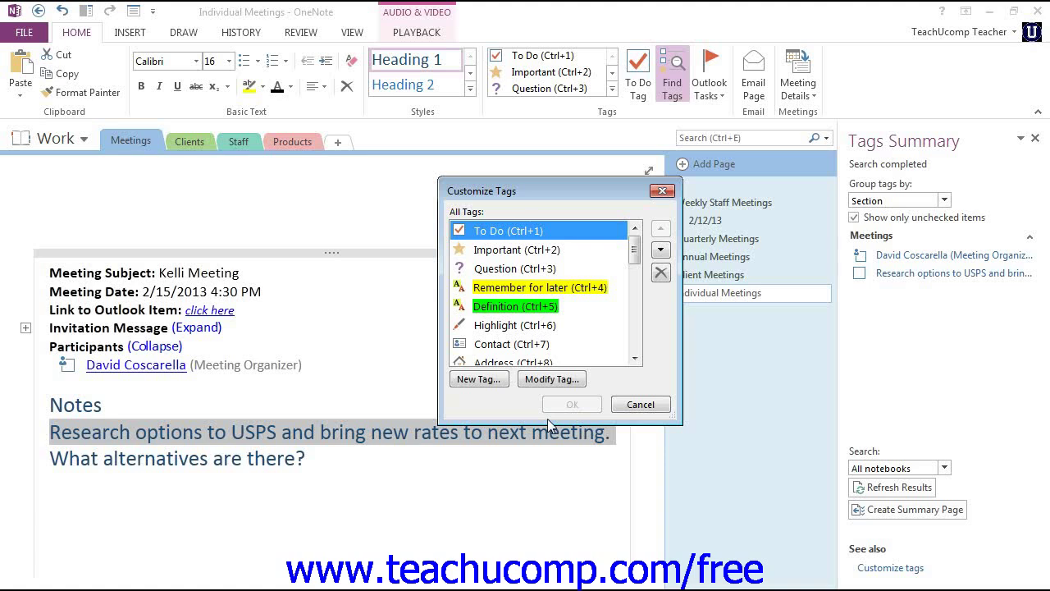
Move Remember for later up two places to sit under To Do at Ctrl+2.
{"action": "left_click", "coordinate": [522, 286]}
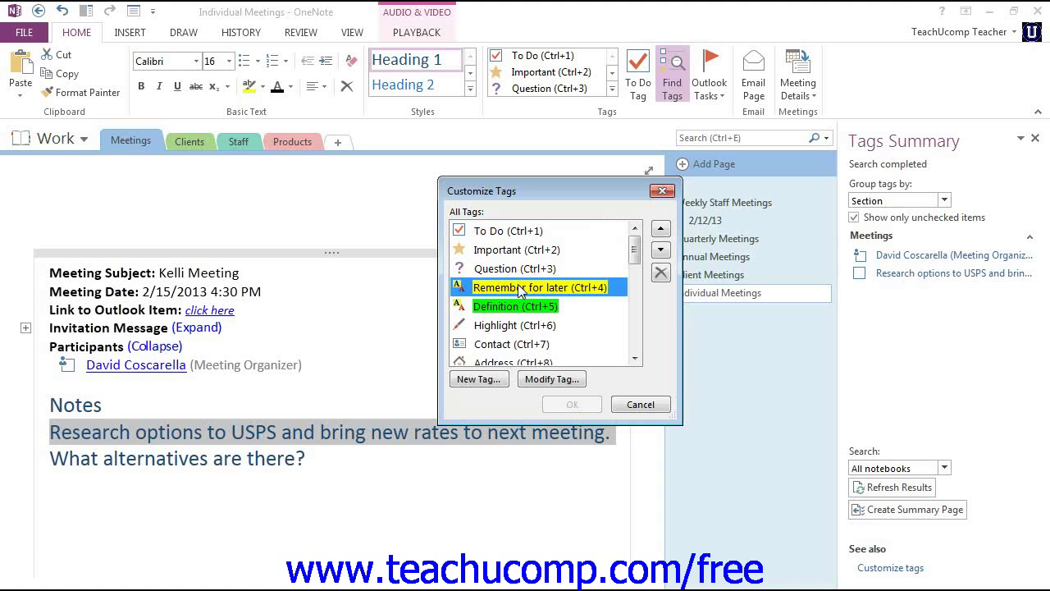
{"action": "left_click", "coordinate": [660, 231]}
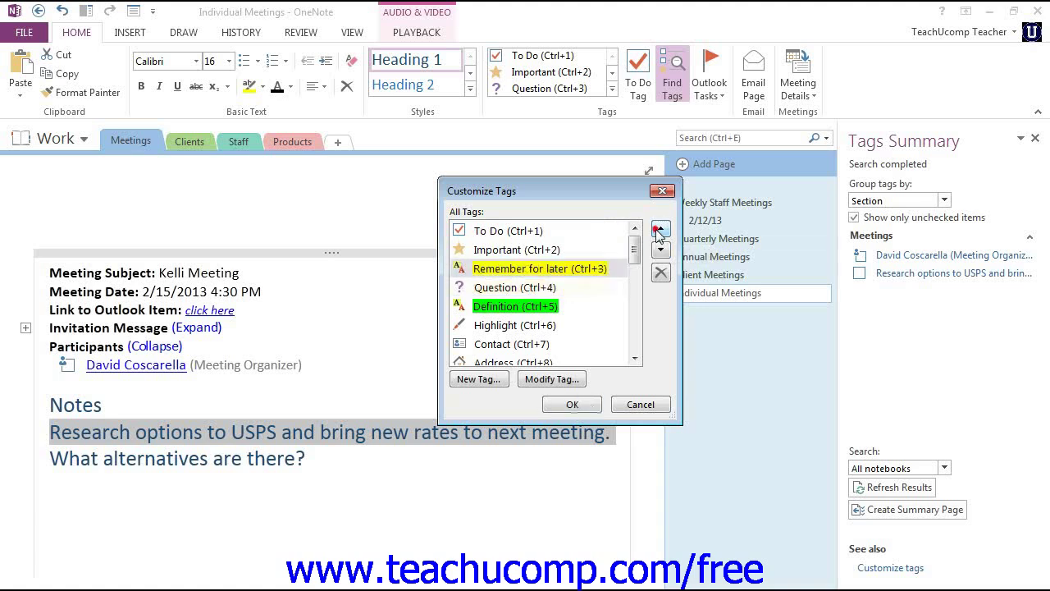
{"action": "left_click", "coordinate": [660, 231]}
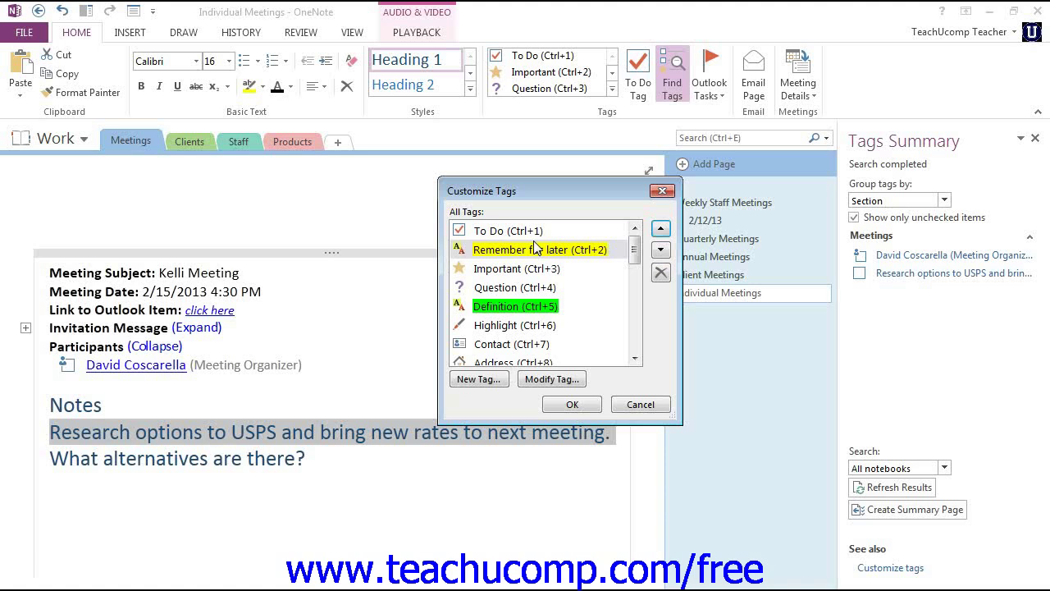
Modify Remember for later to use the blue ring symbol and red font color.
{"action": "left_click", "coordinate": [546, 380]}
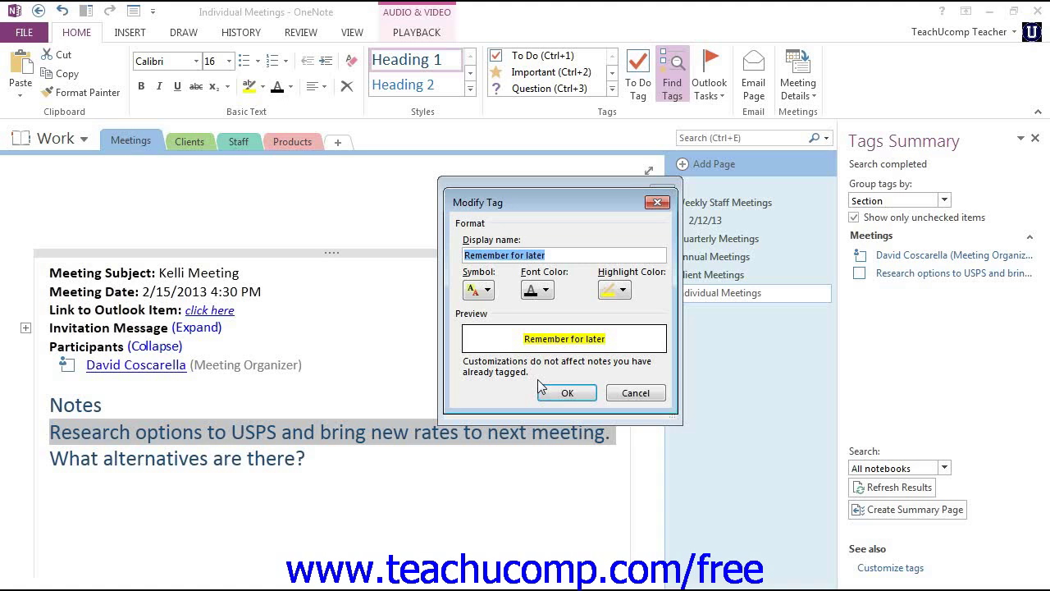
{"action": "left_click", "coordinate": [549, 255]}
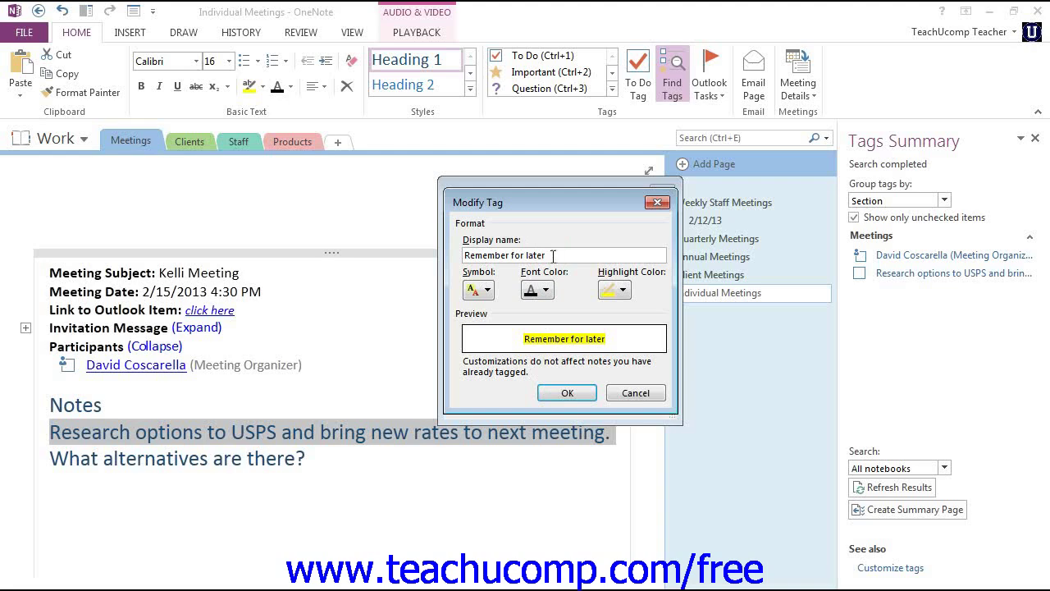
{"action": "left_click", "coordinate": [487, 290]}
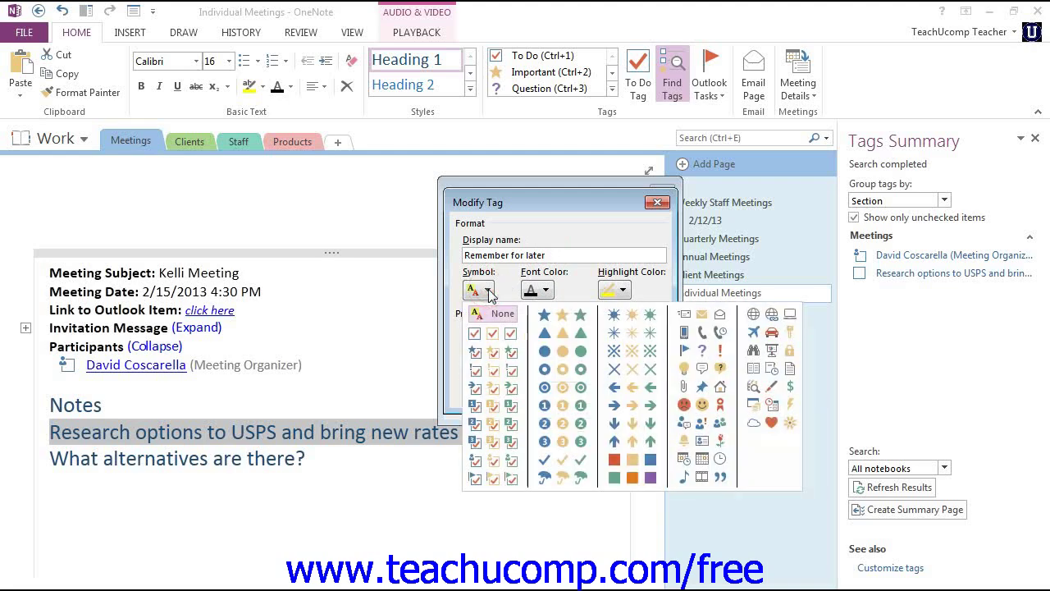
{"action": "left_click", "coordinate": [543, 368]}
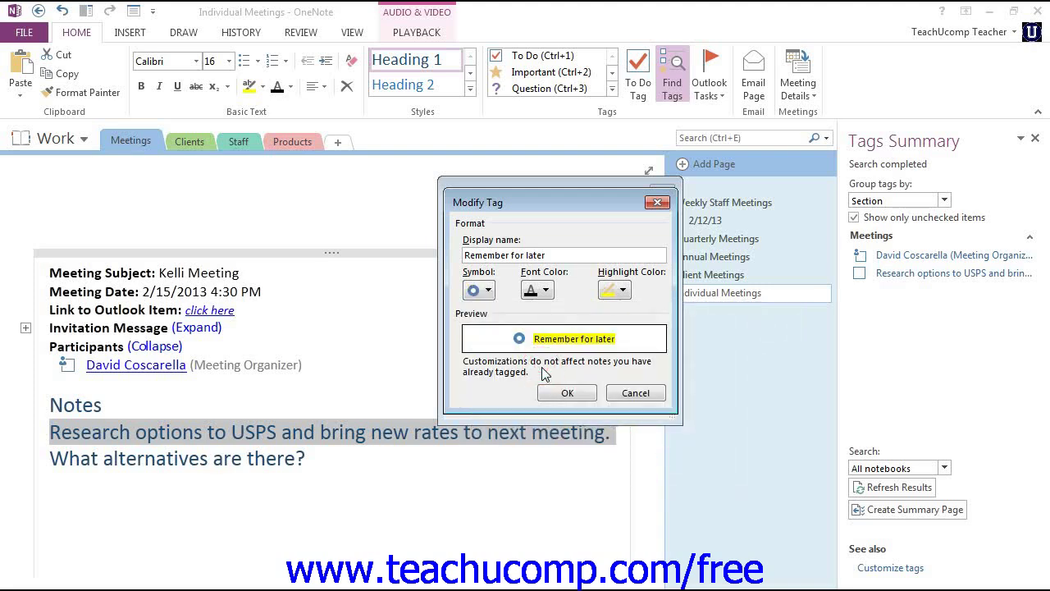
{"action": "left_click", "coordinate": [545, 290]}
{"action": "left_click", "coordinate": [531, 363]}
{"action": "left_click", "coordinate": [566, 392]}
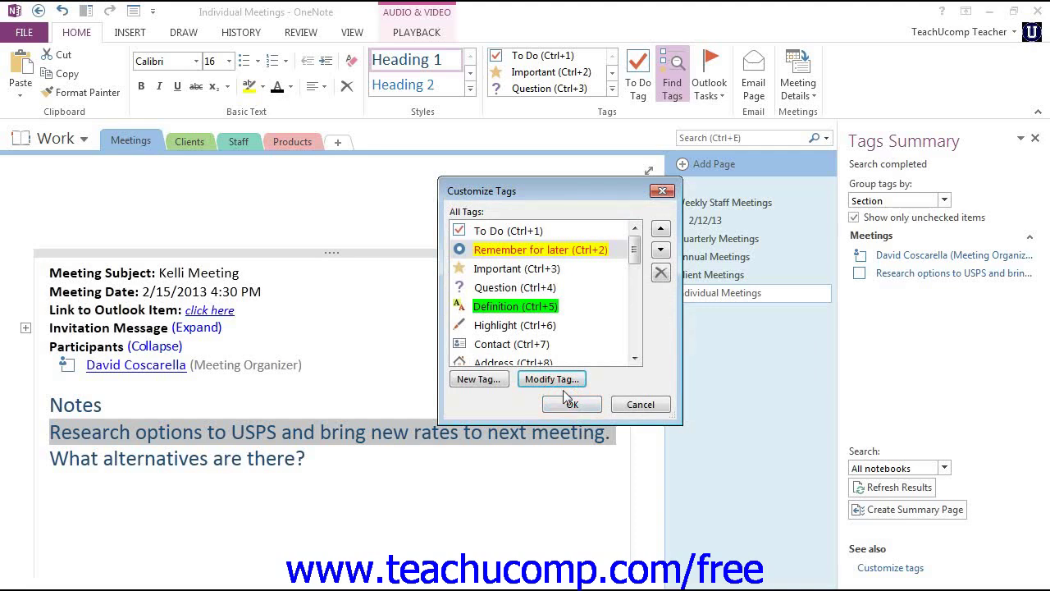
Start a new tag from Customize Tags with New Tag.
{"action": "left_click", "coordinate": [484, 383]}
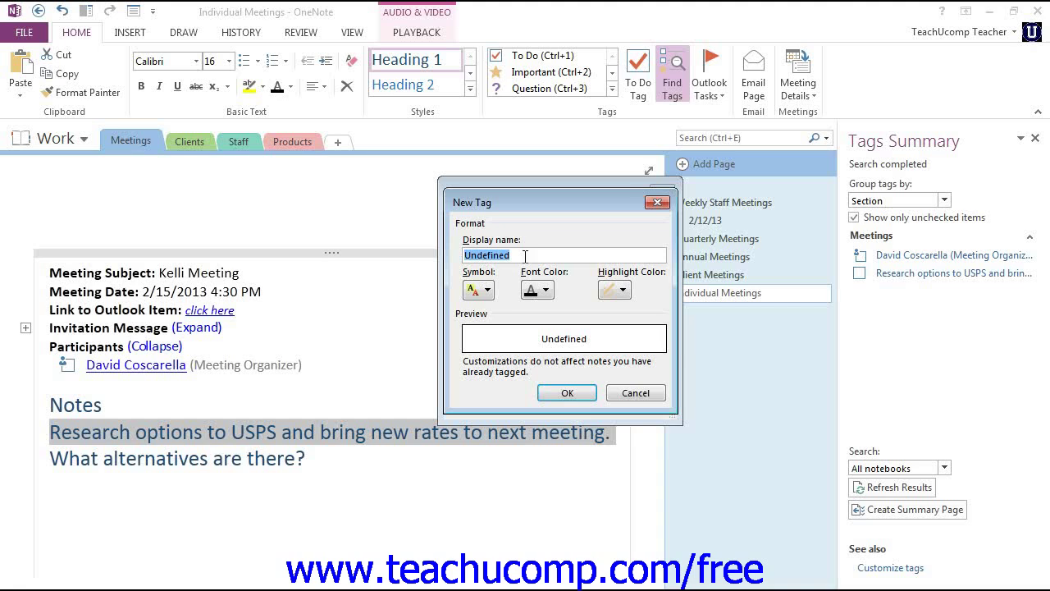
Name the new tag 'Buy', give it the dollar symbol and red font colour with no highlight.
{"action": "type", "text": "Buy"}
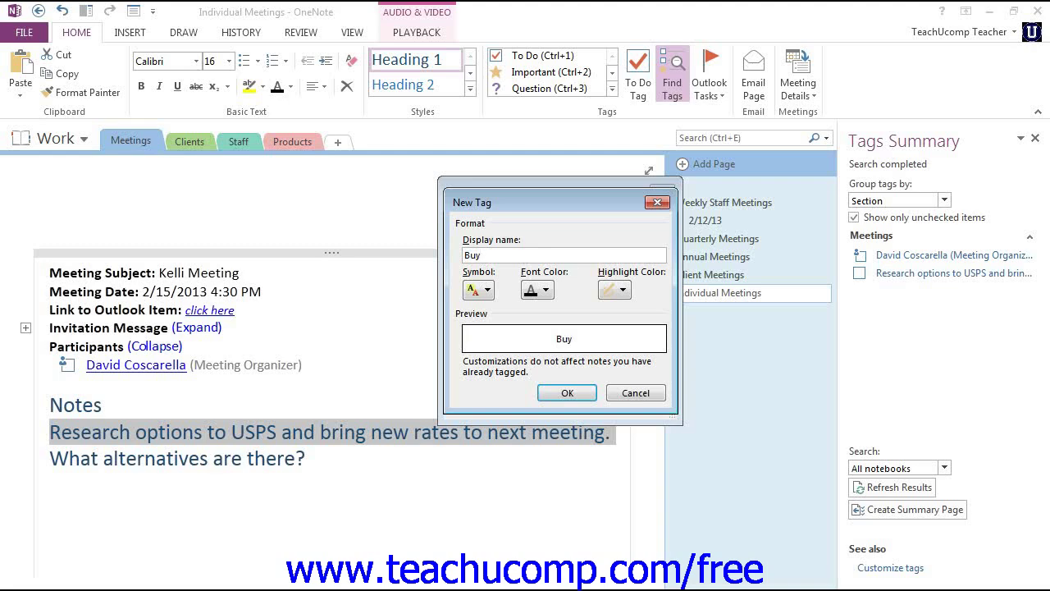
{"action": "left_click", "coordinate": [487, 289]}
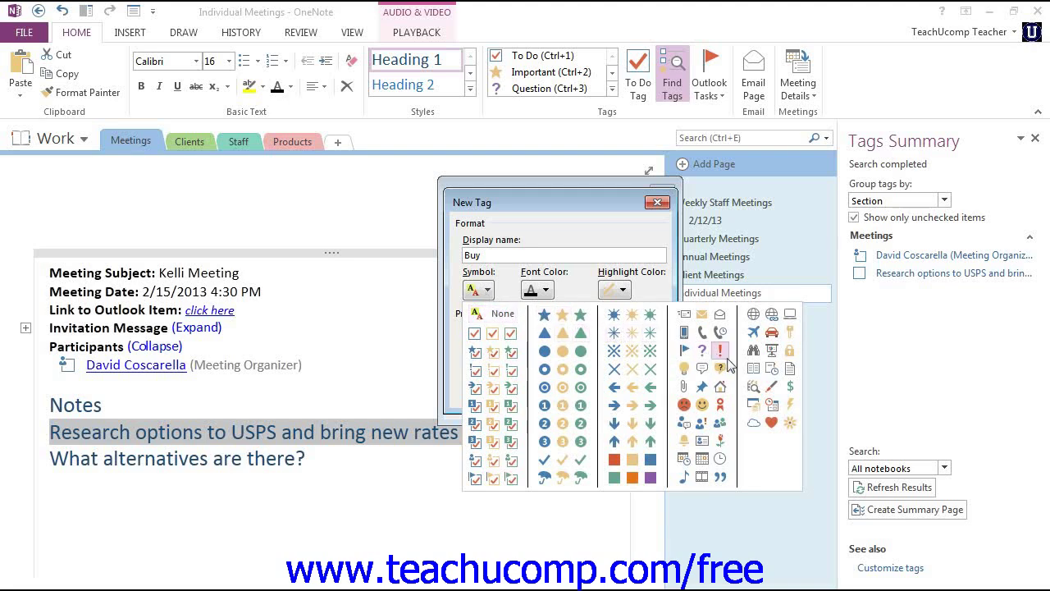
{"action": "left_click", "coordinate": [790, 389]}
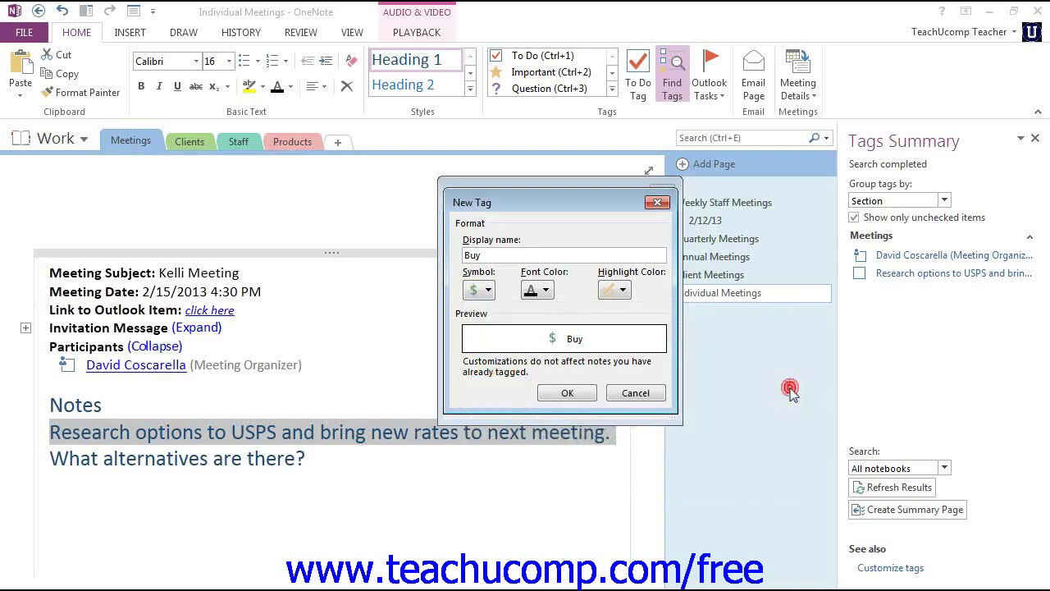
{"action": "left_click", "coordinate": [547, 292]}
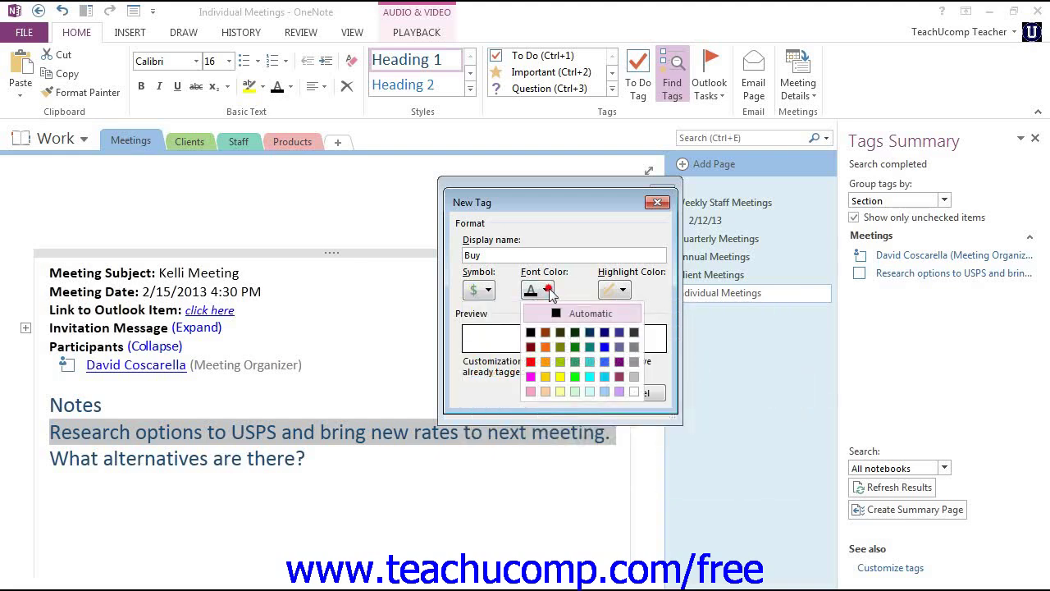
{"action": "left_click", "coordinate": [531, 361]}
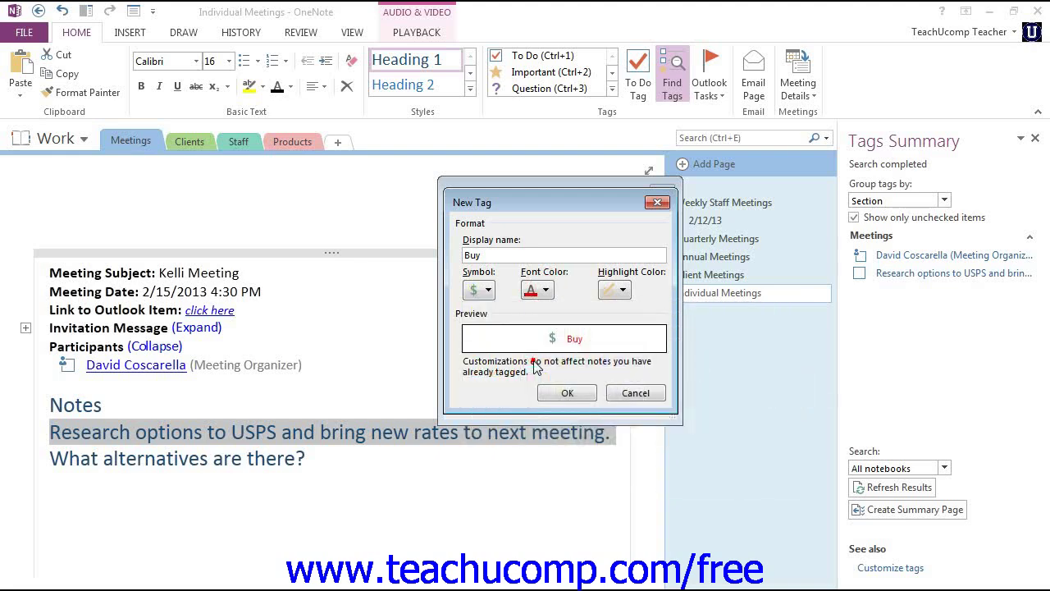
{"action": "left_click", "coordinate": [625, 291]}
{"action": "left_click", "coordinate": [624, 291]}
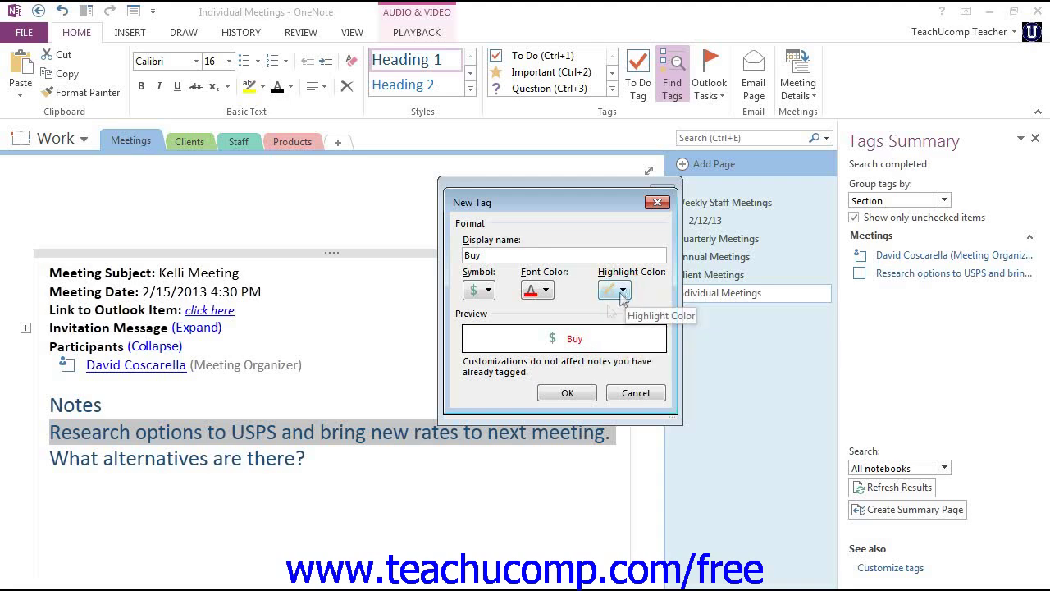
{"action": "left_click", "coordinate": [564, 393]}
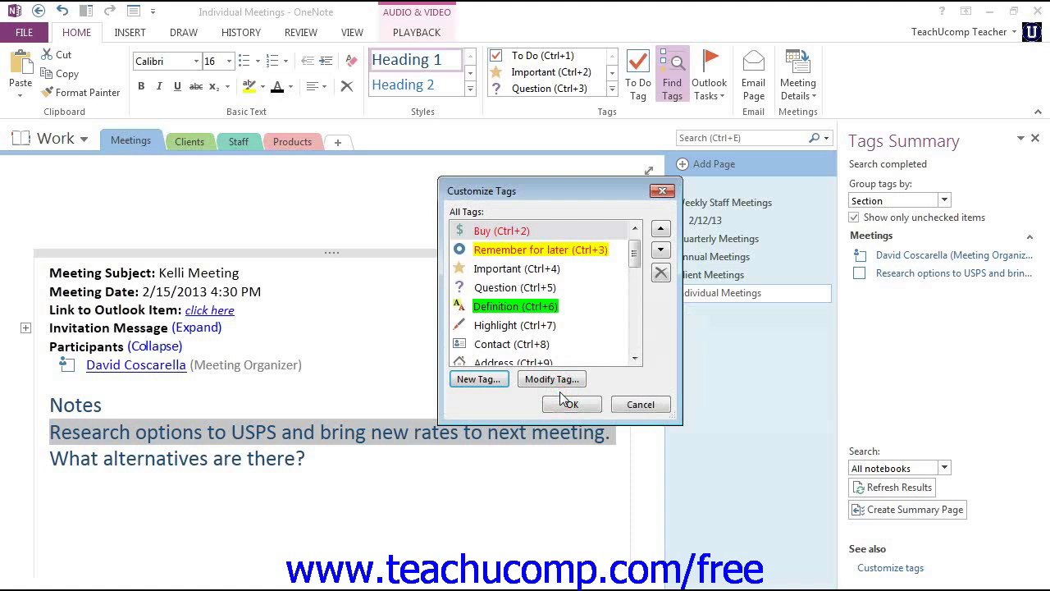